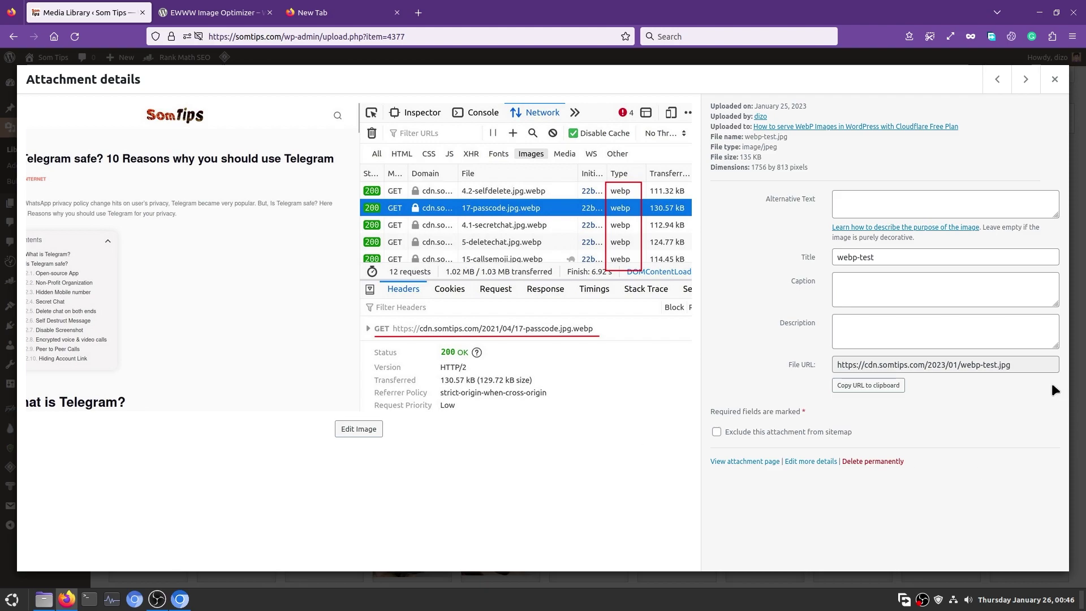
Select the webp-test.jpg file URL, then close its attachment details to return to the Media Library grid.
click(951, 363)
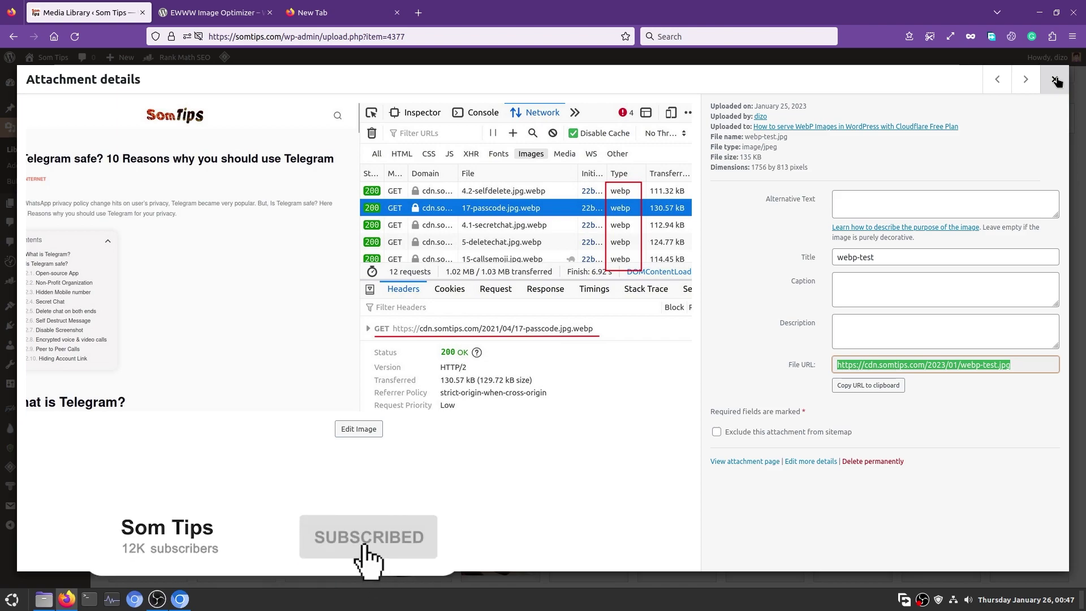
click(1055, 80)
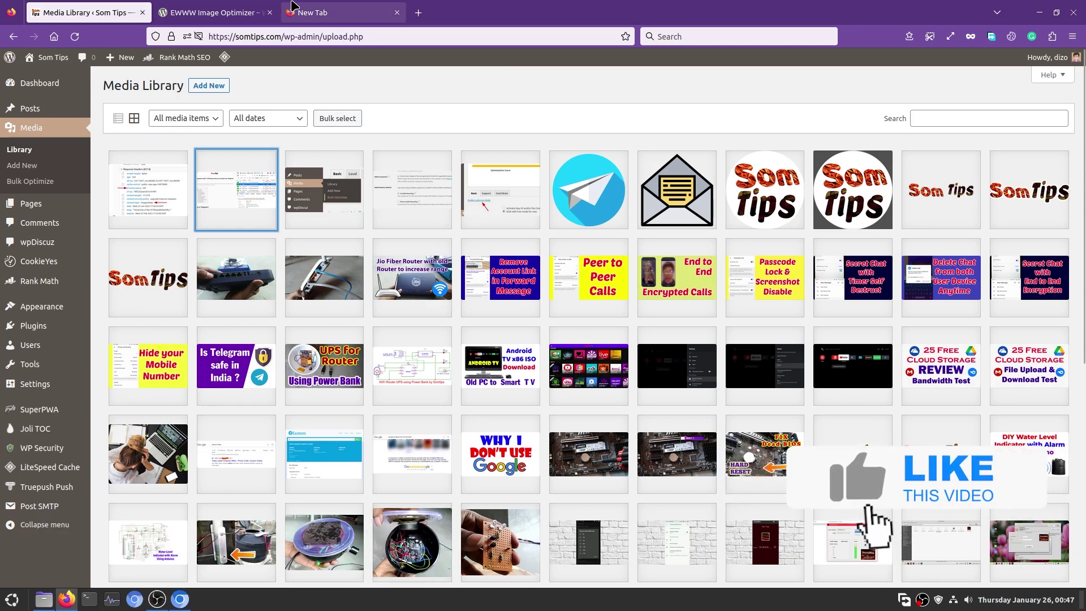
Switch to the EWWW Image Optimizer plugin page and highlight its full title.
click(249, 12)
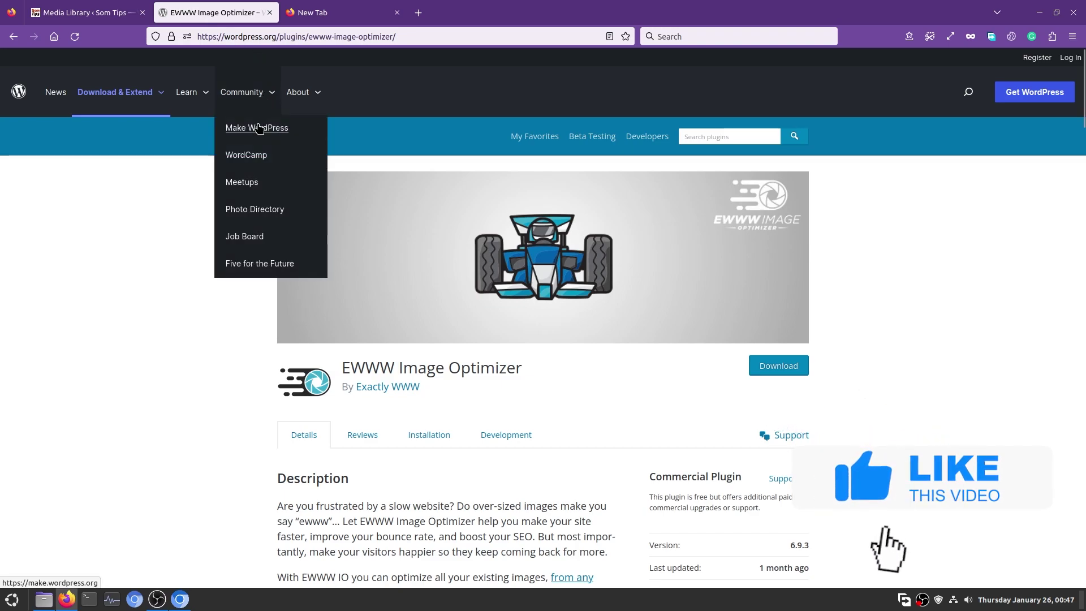
drag(347, 368, 526, 365)
click(525, 368)
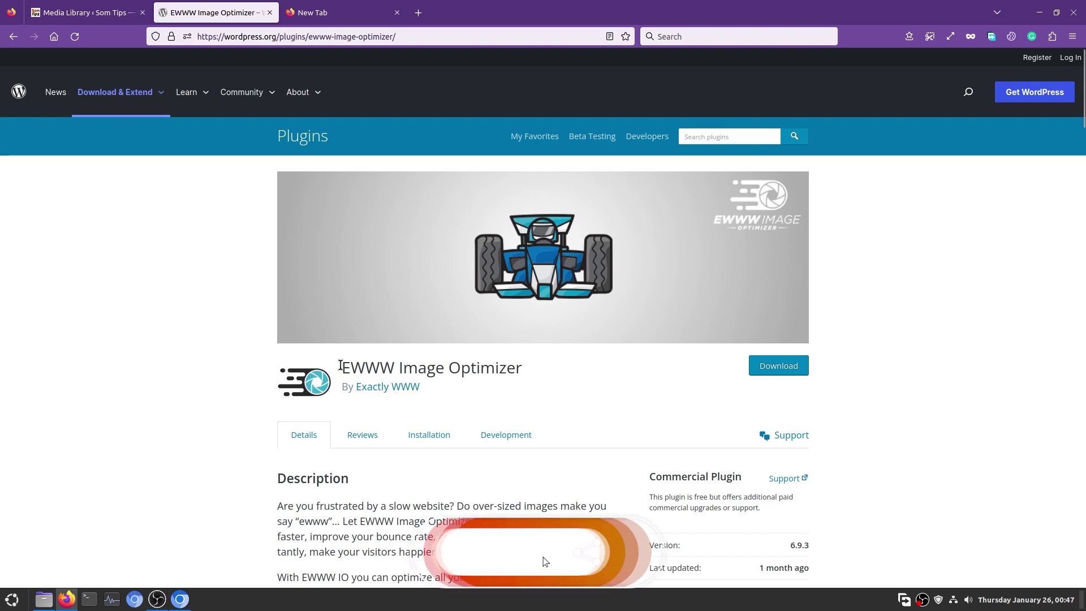
drag(334, 366, 518, 362)
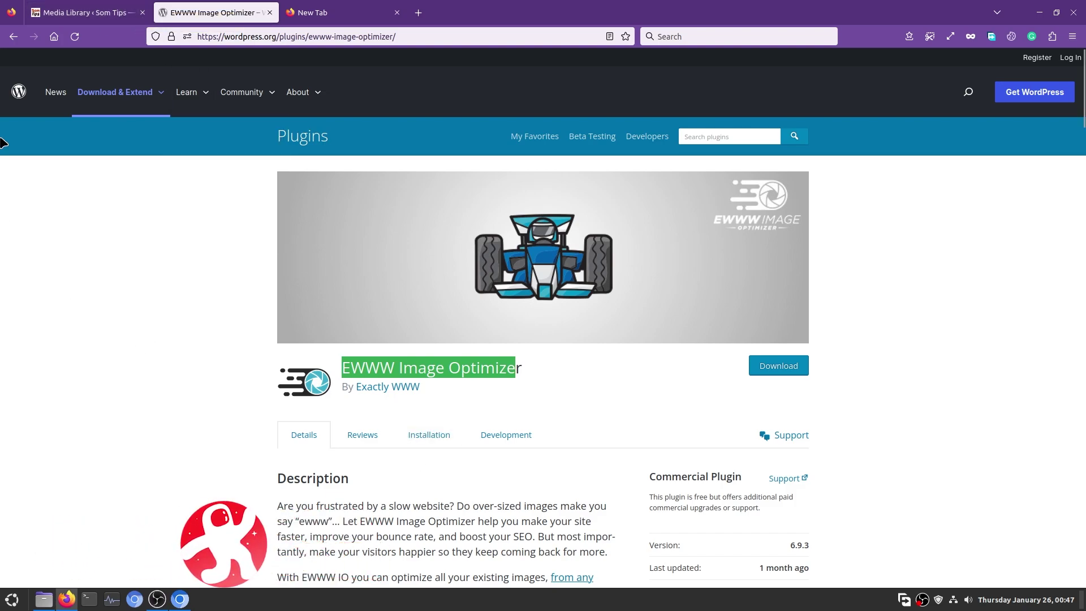
Return to the Media Library and open Settings > EWWW Image Optimizer.
click(81, 8)
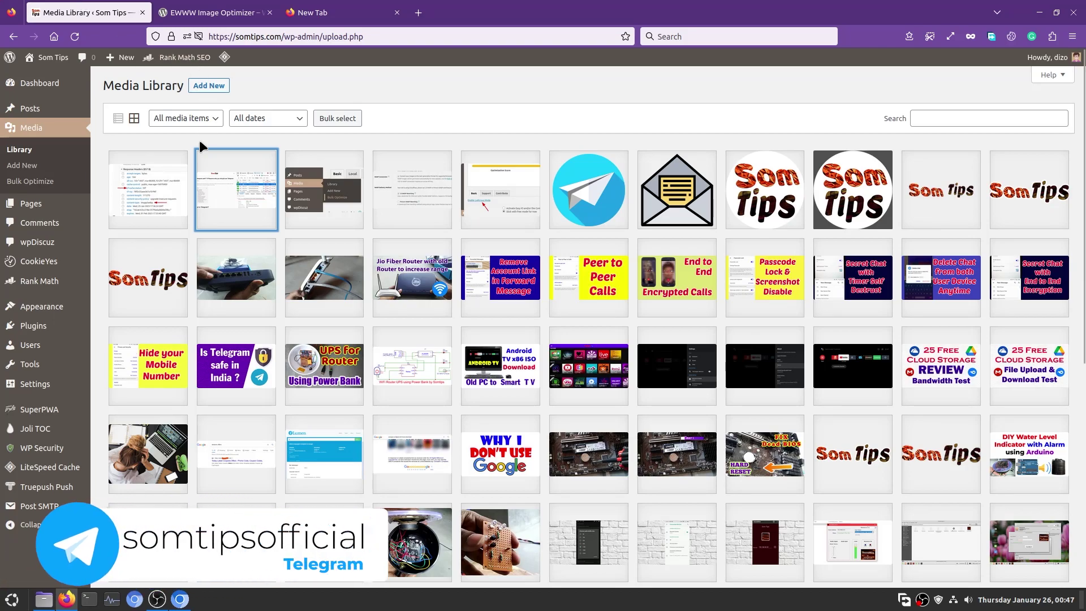
mouse_move(21, 307)
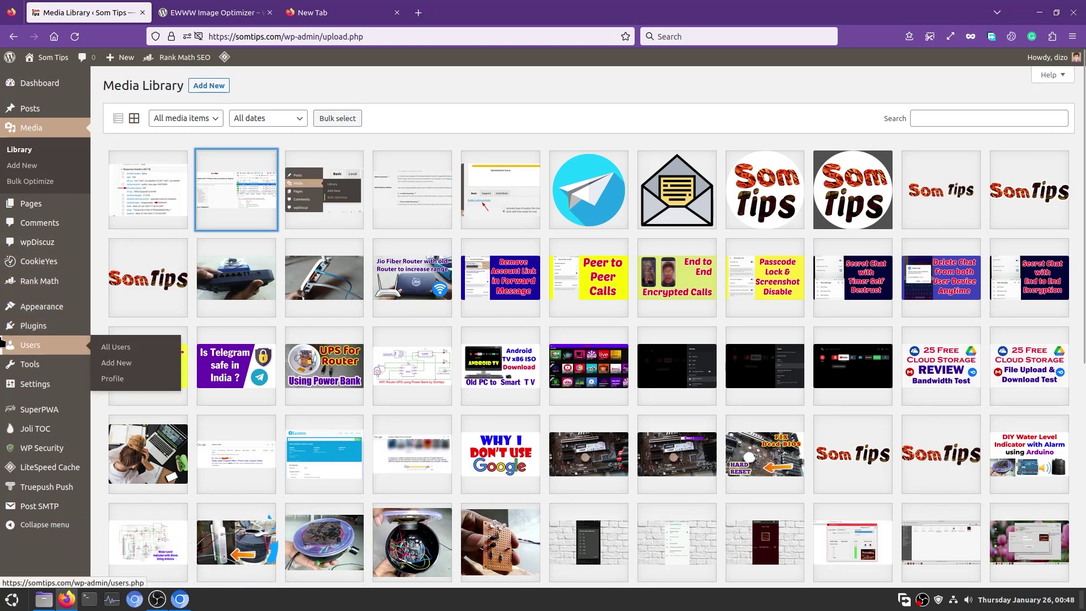
mouse_move(16, 333)
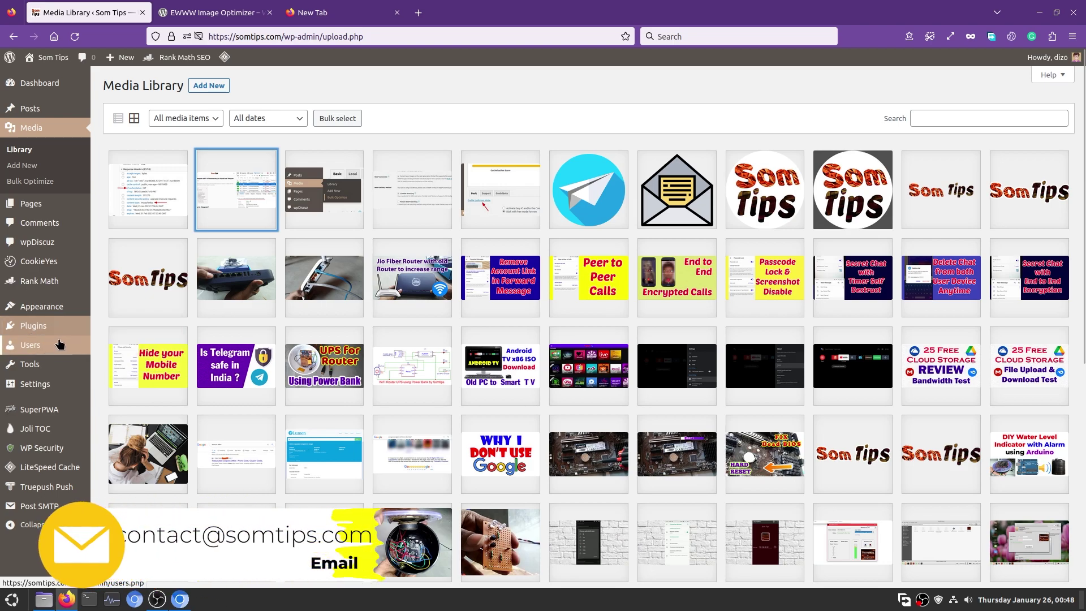
mouse_move(50, 392)
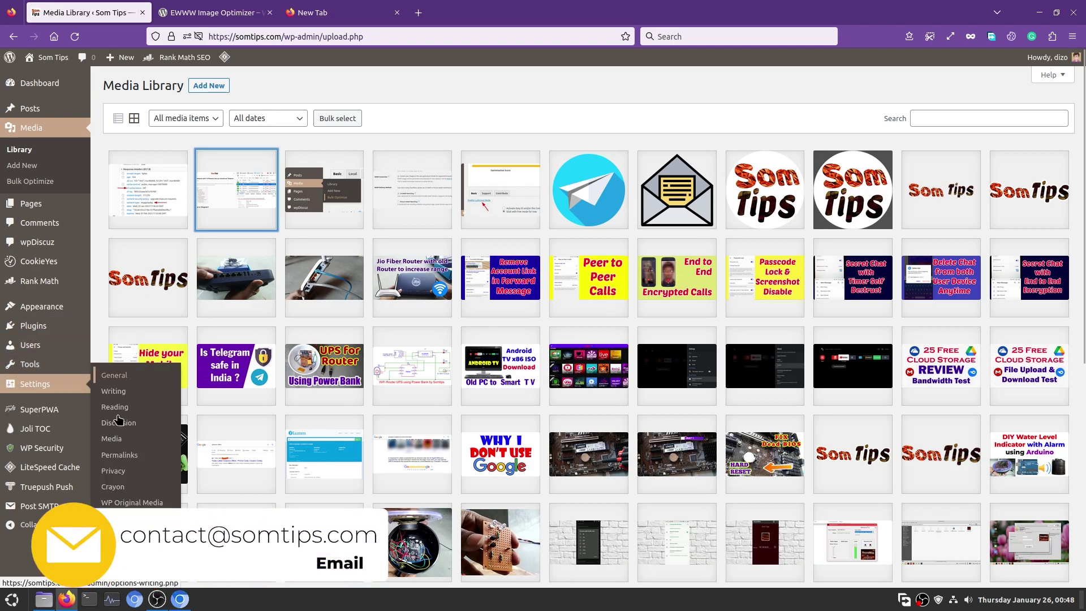
click(126, 557)
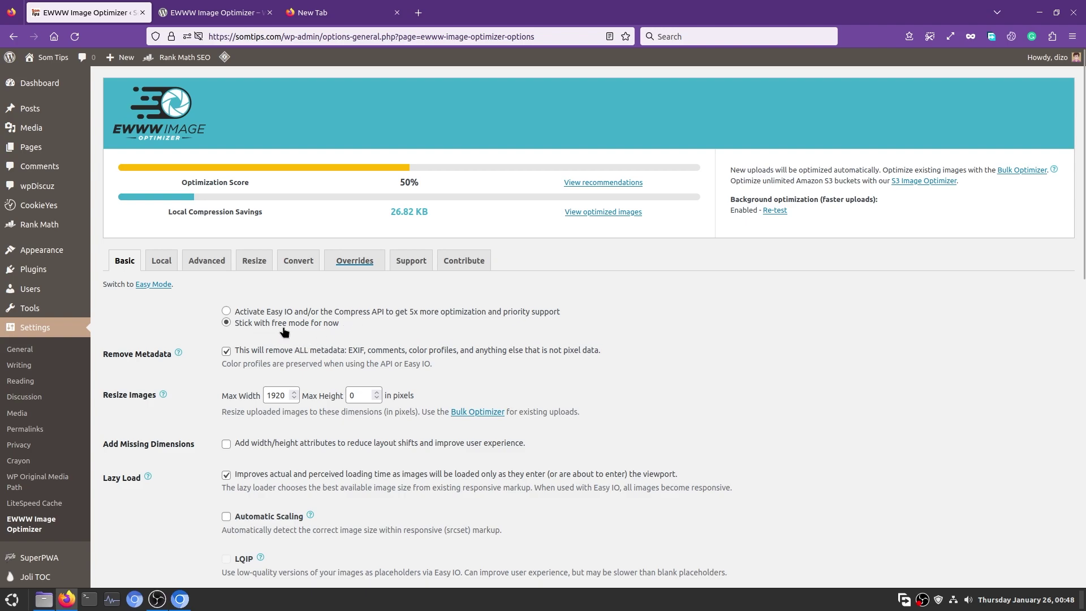
scroll(284, 328, down, 5)
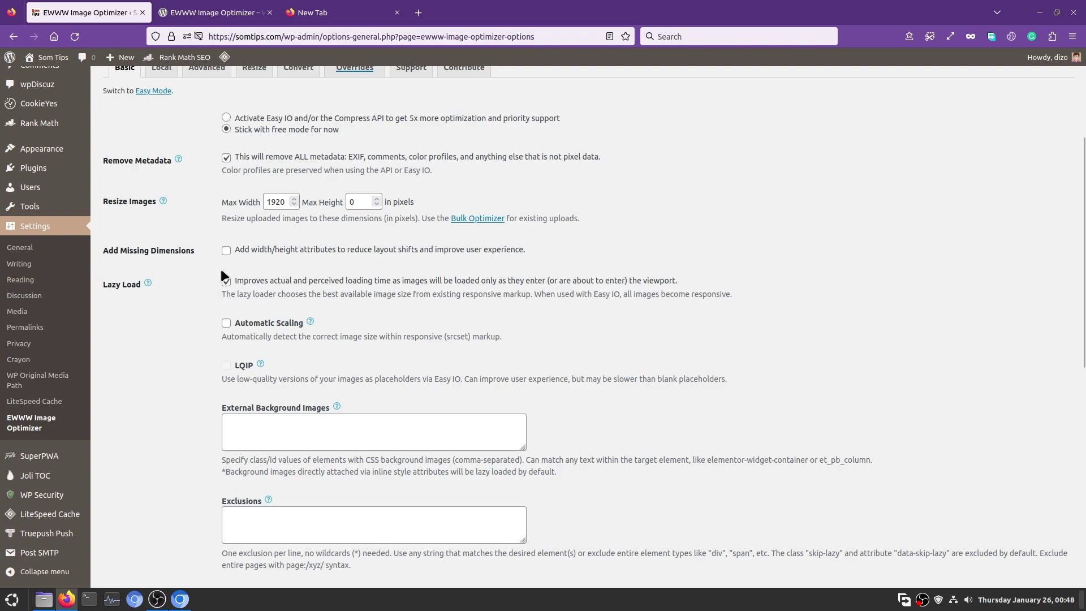
scroll(229, 328, down, 5)
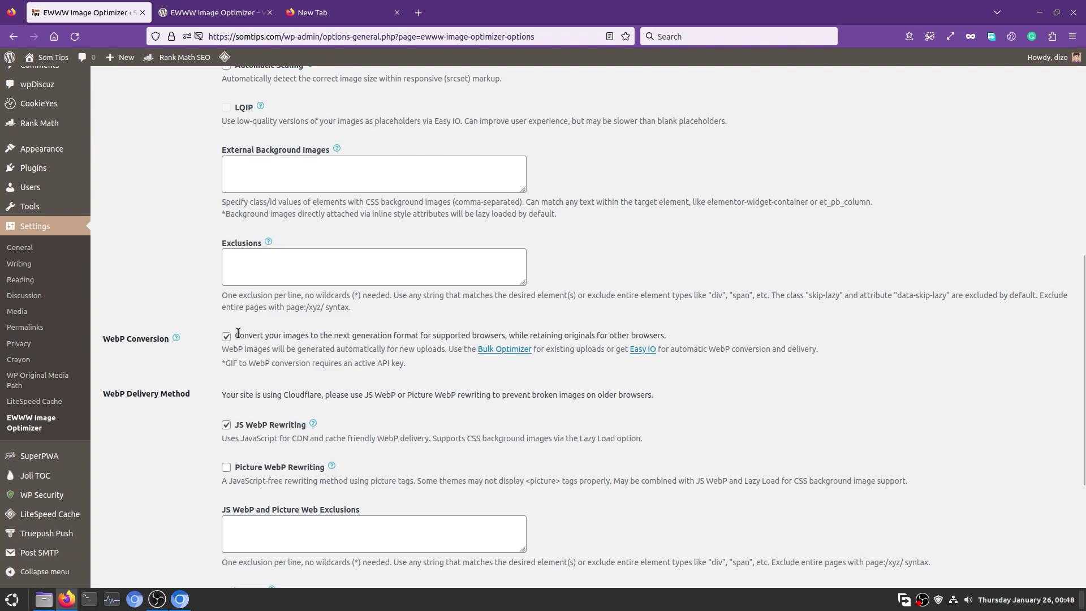
scroll(227, 371, down, 3)
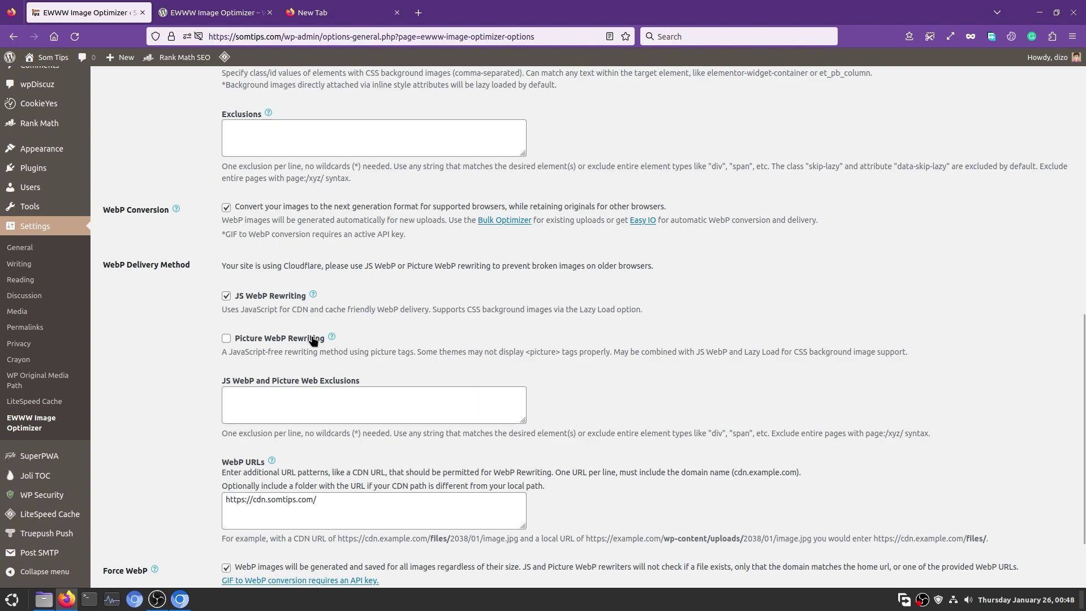
scroll(280, 344, down, 2)
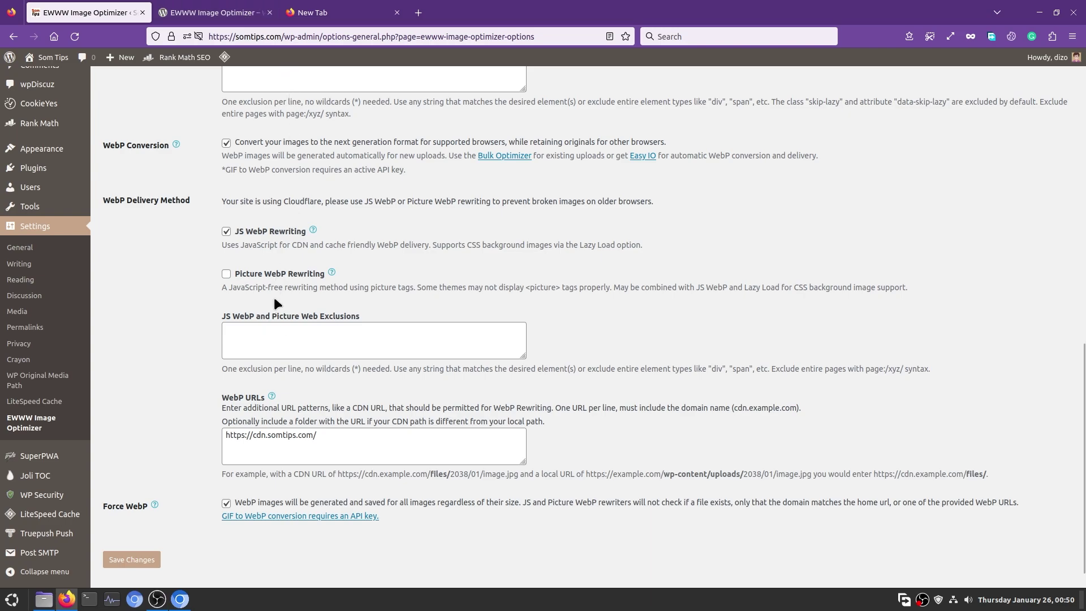
scroll(158, 236, up, 1)
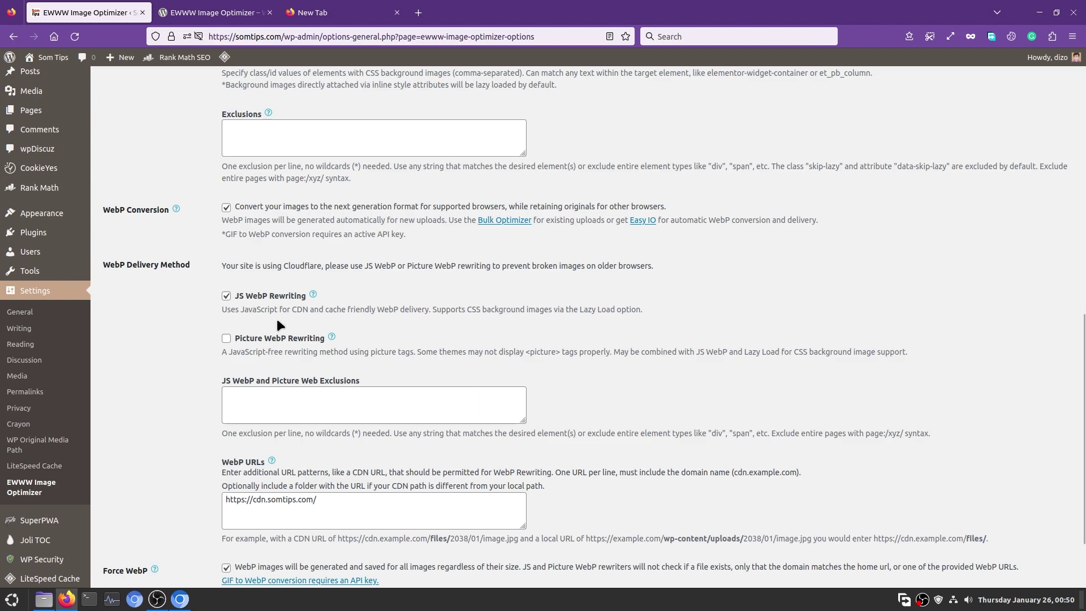
Open the JS WebP Rewriting help article, Getting Started with WebP Images, and skim it.
click(312, 295)
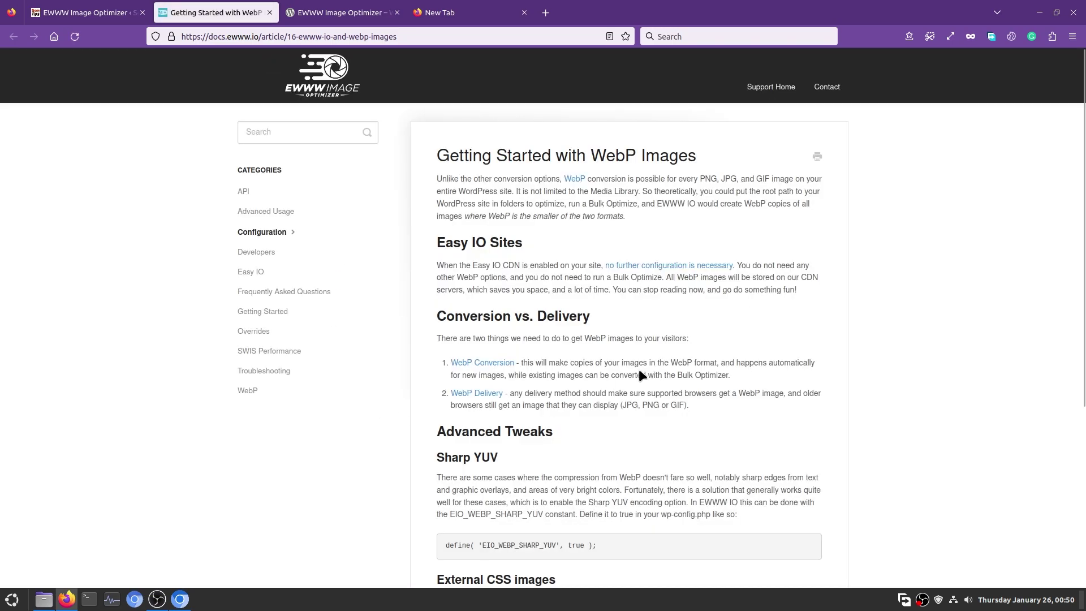
scroll(642, 374, down, 5)
scroll(609, 381, up, 5)
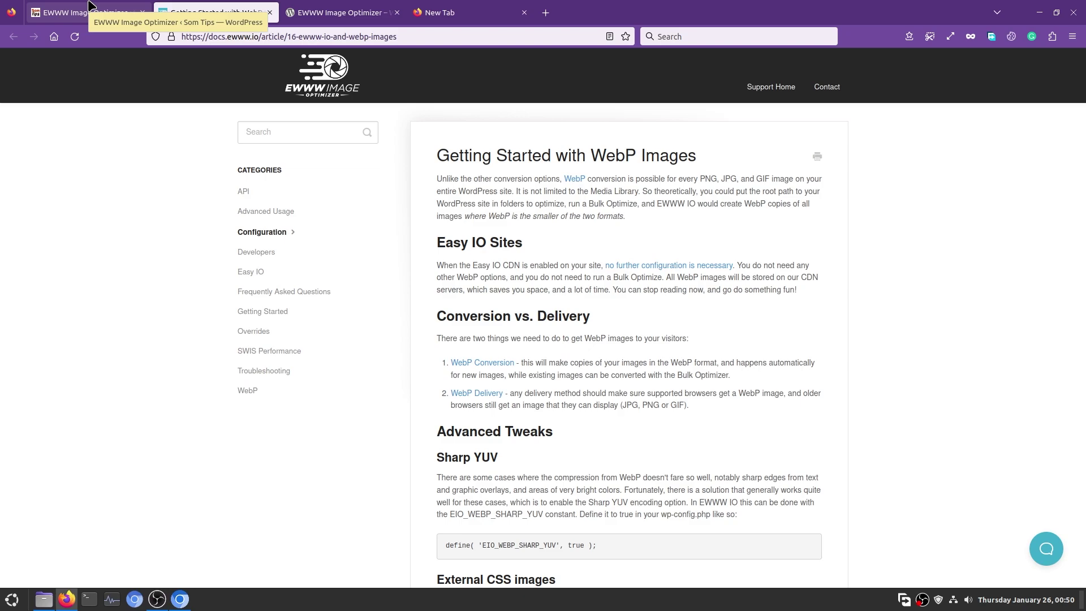
Return to the EWWW Image Optimizer settings page and scroll through its options.
click(89, 7)
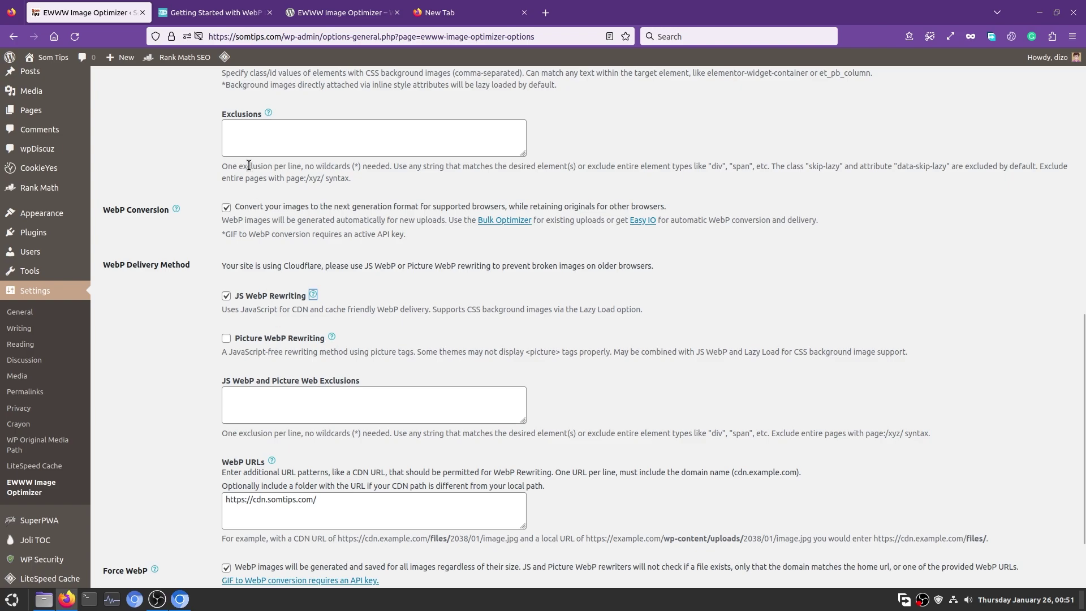
scroll(257, 258, up, 6)
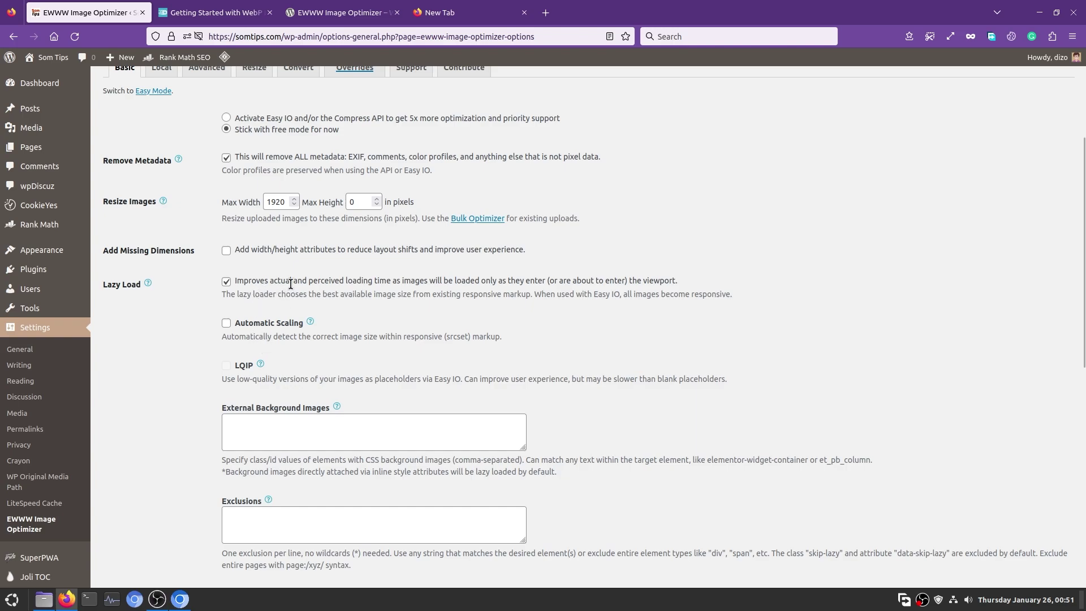
scroll(295, 280, down, 5)
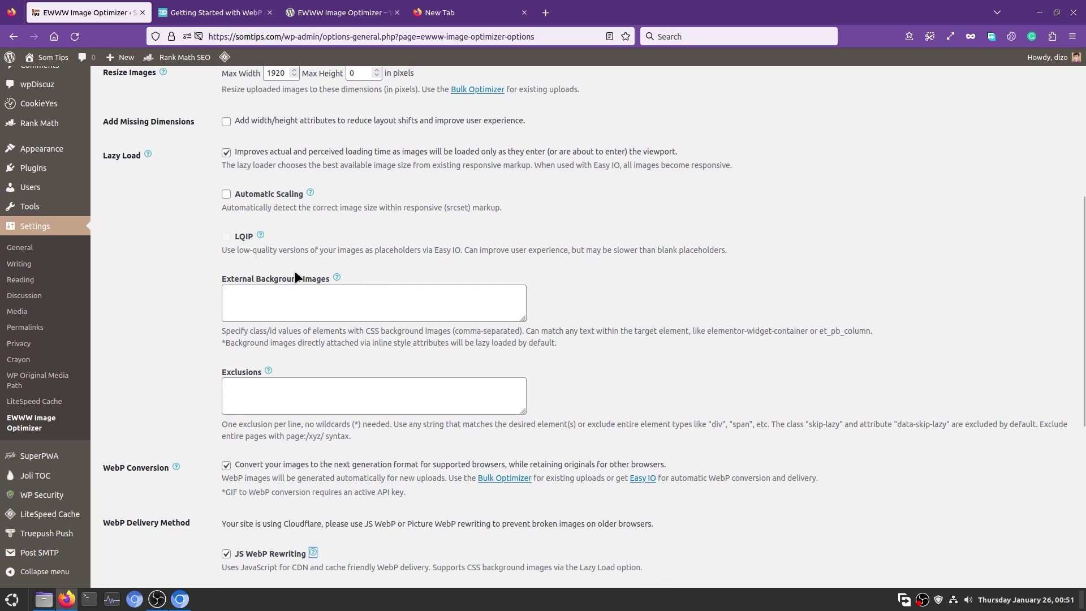
scroll(219, 243, down, 4)
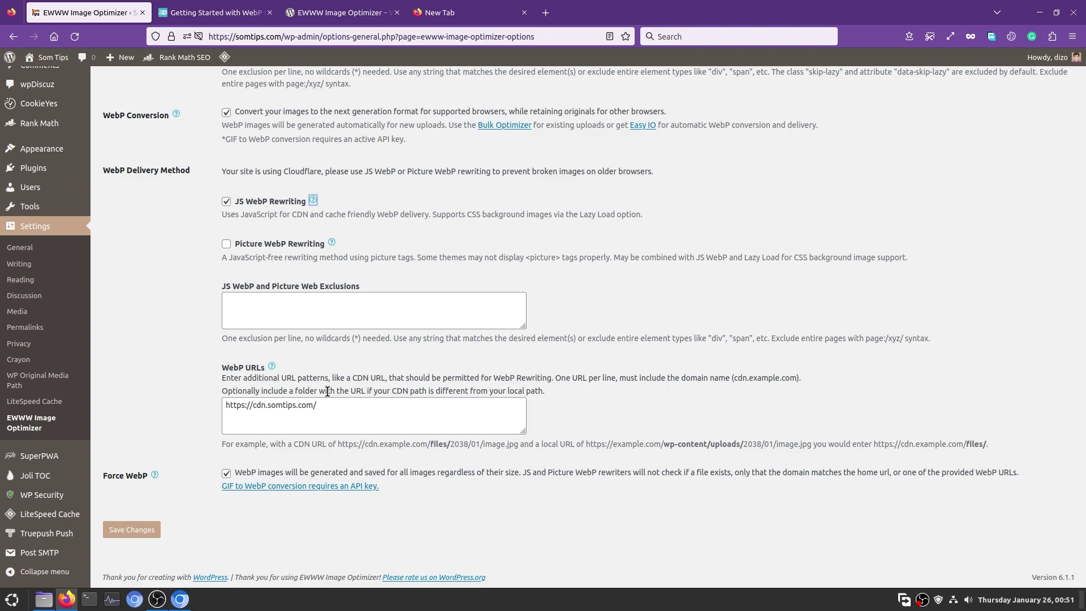
scroll(402, 421, up, 6)
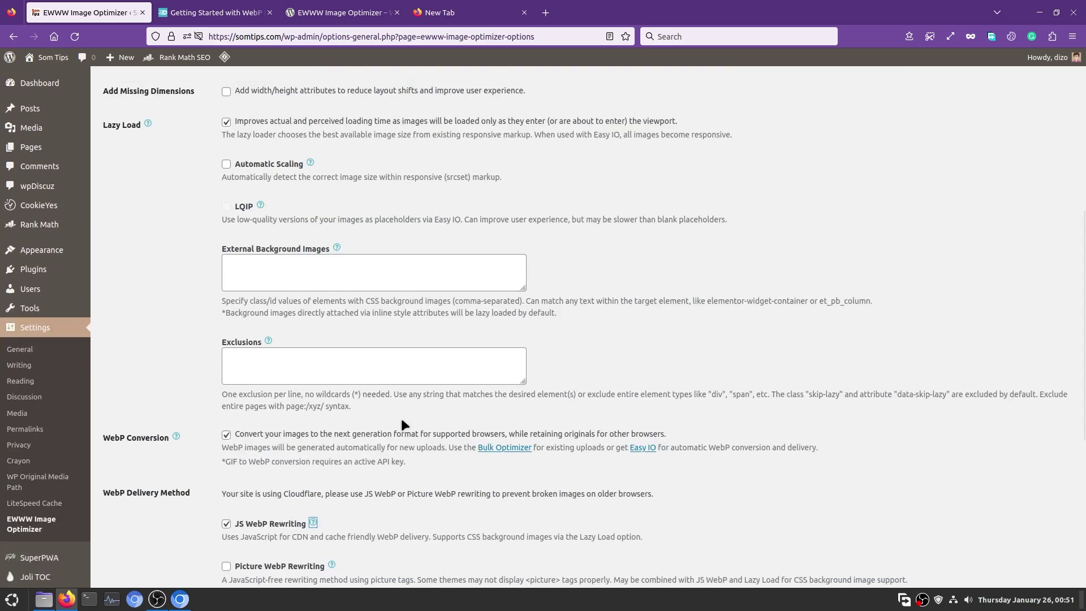
scroll(402, 420, up, 7)
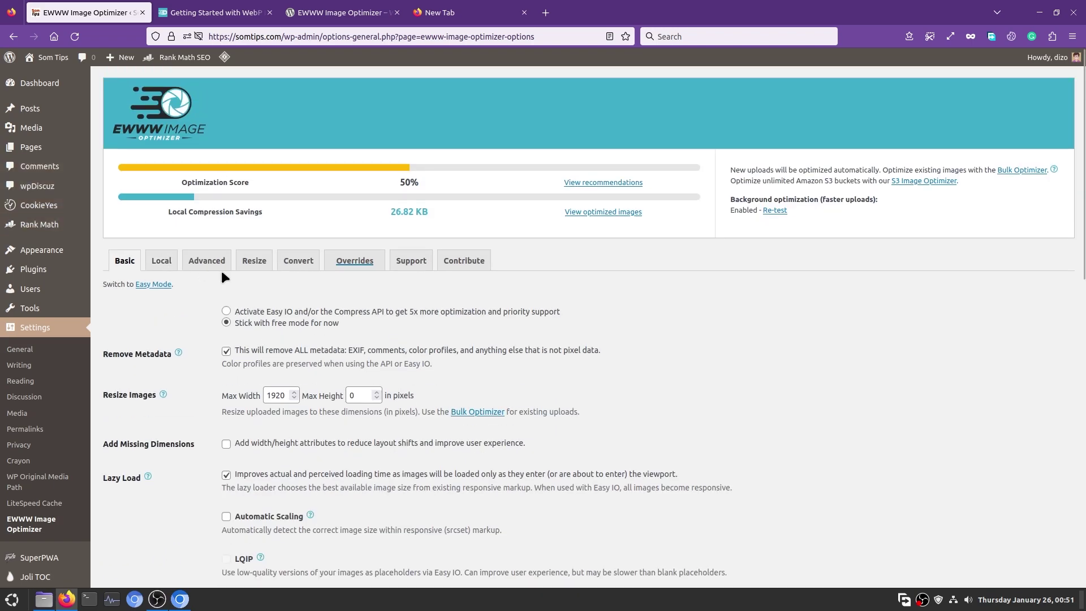
View the Advanced tab, then the Resize tab with medium_large, 1536x1536, 2048x2048, pdf-full disabled.
click(206, 261)
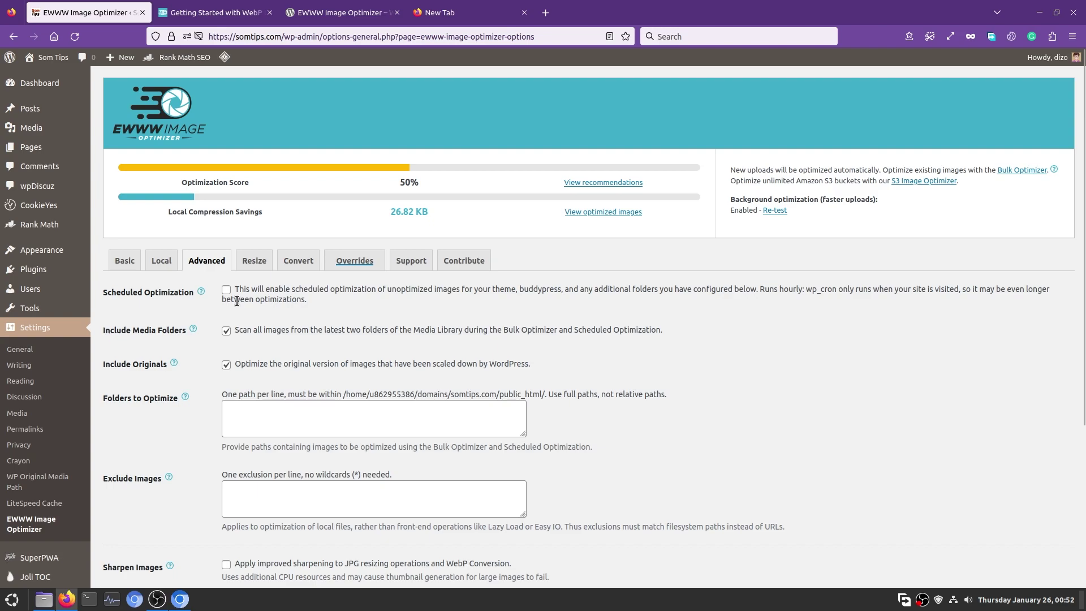
click(254, 260)
scroll(339, 294, down, 2)
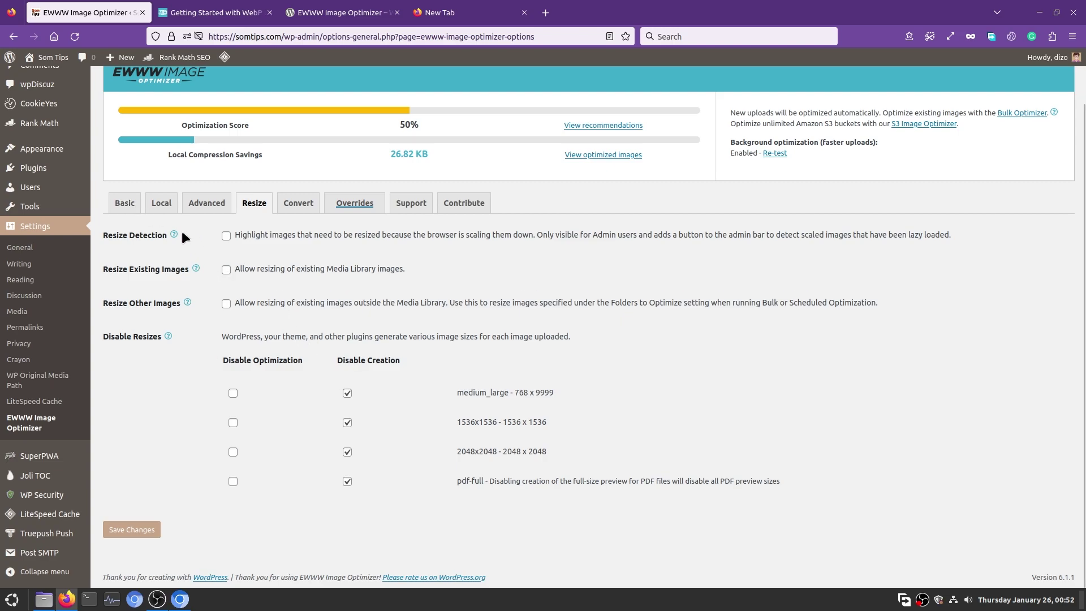
mouse_move(45, 143)
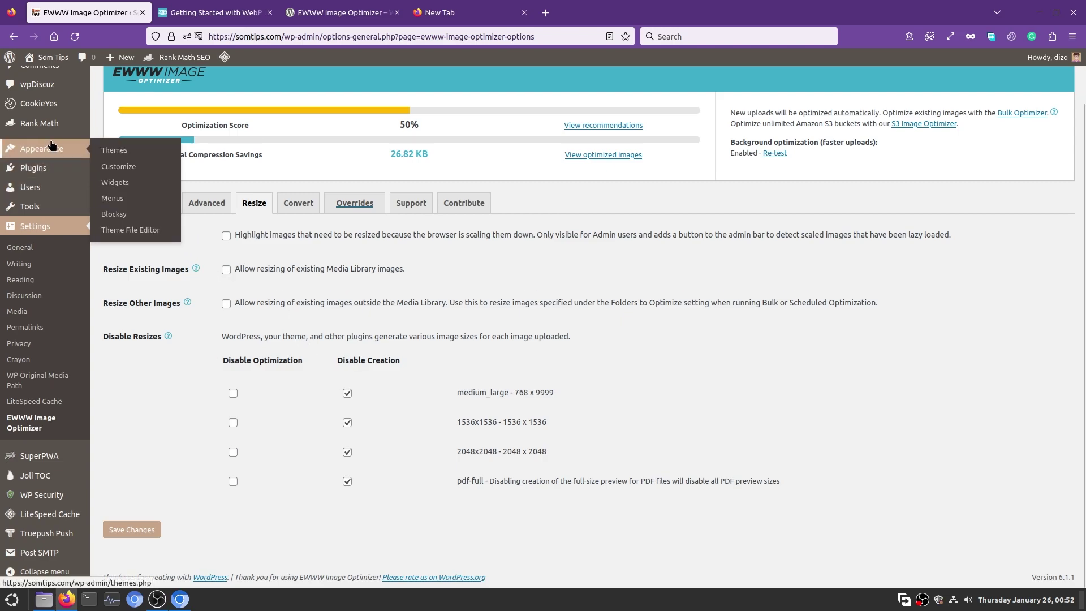
scroll(63, 113, up, 2)
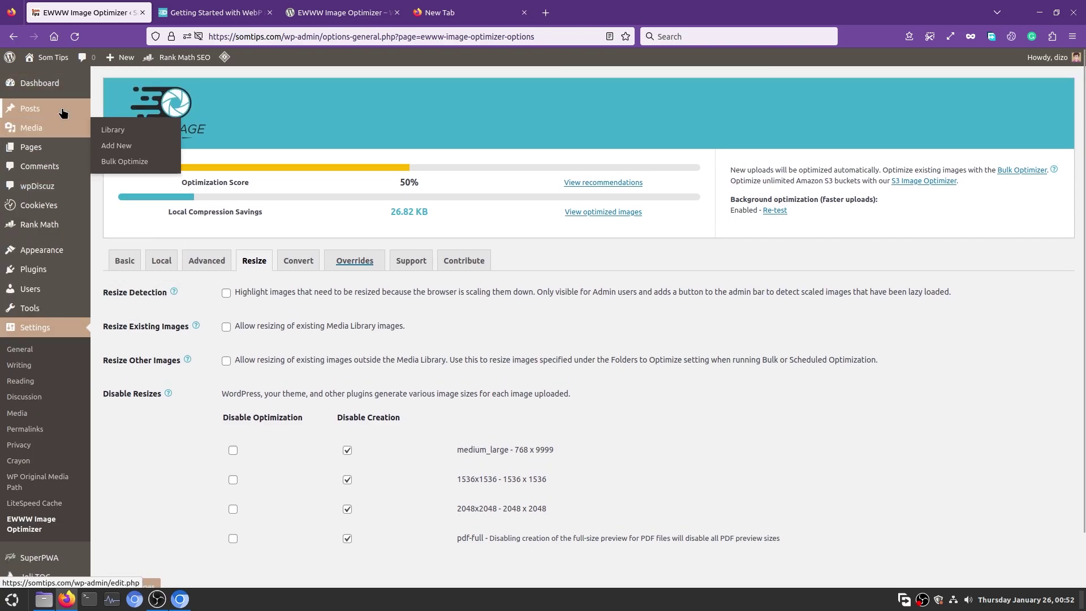
mouse_move(62, 111)
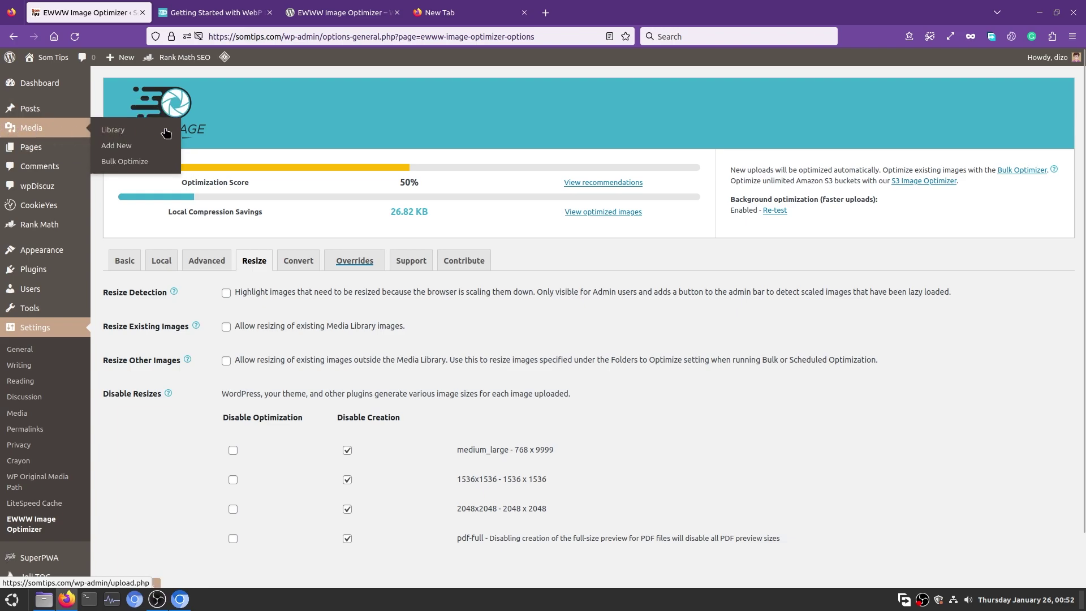
Open Media > Bulk Optimize, showing 372 items ready to scan.
click(128, 168)
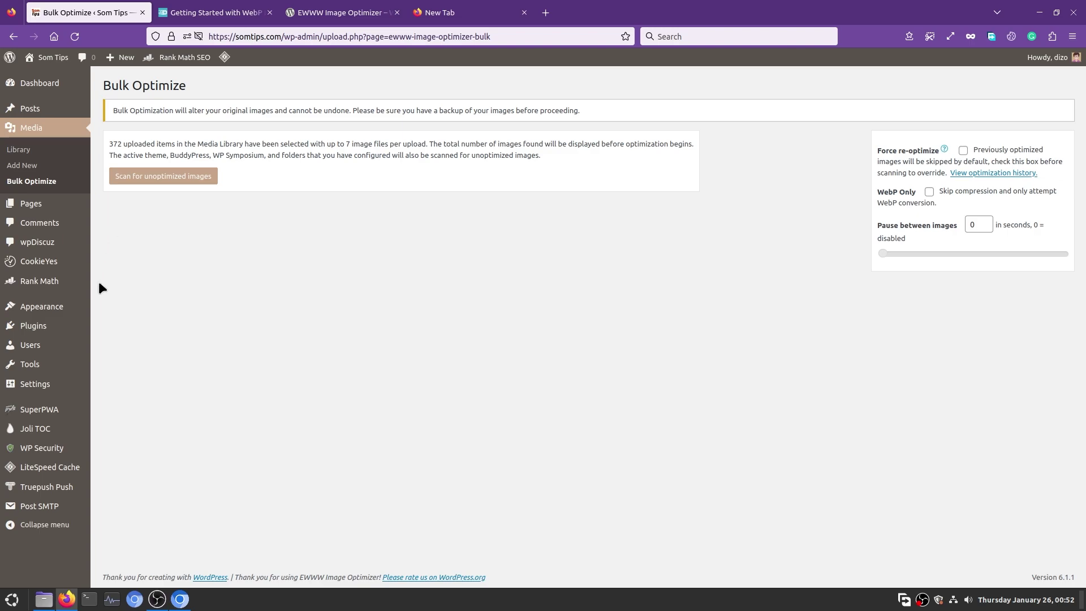
Open Tools > EWWW Image Optimizer, show optimized images, and highlight the first row's size reduction.
mouse_move(60, 329)
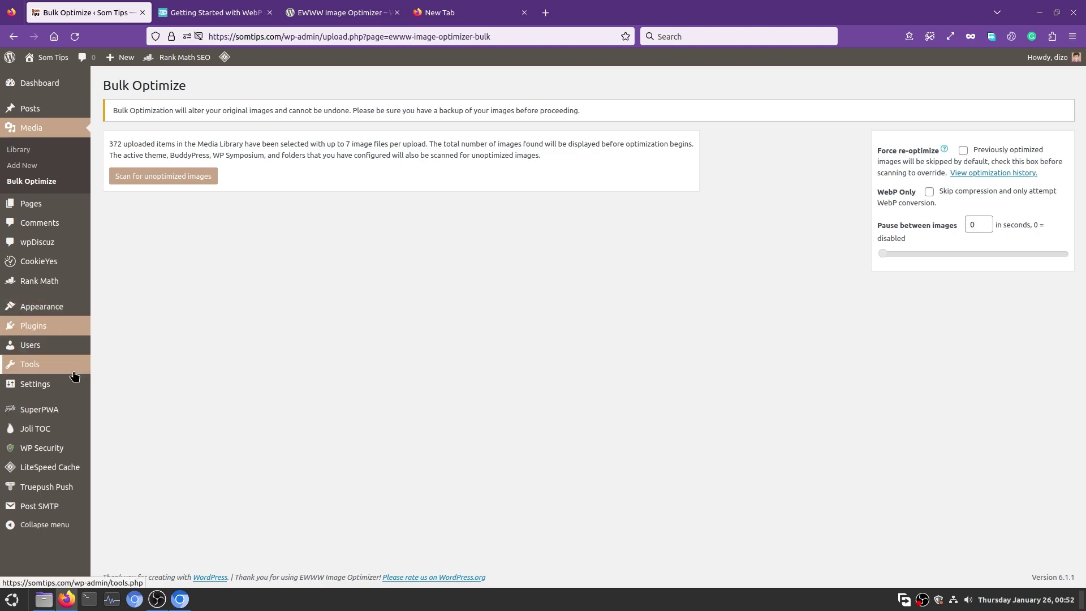
mouse_move(34, 364)
click(152, 502)
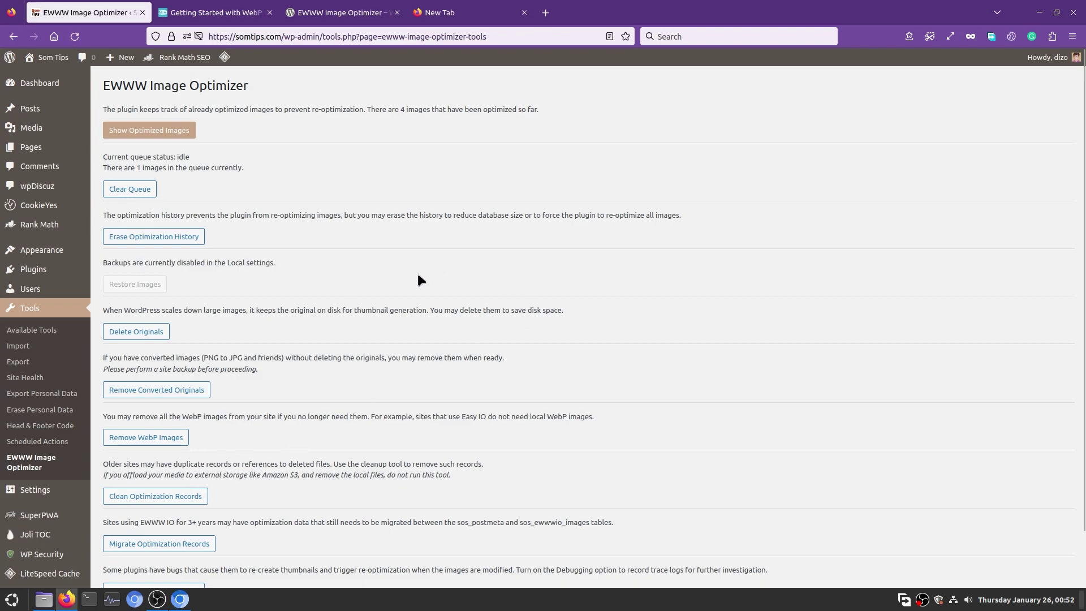
click(181, 131)
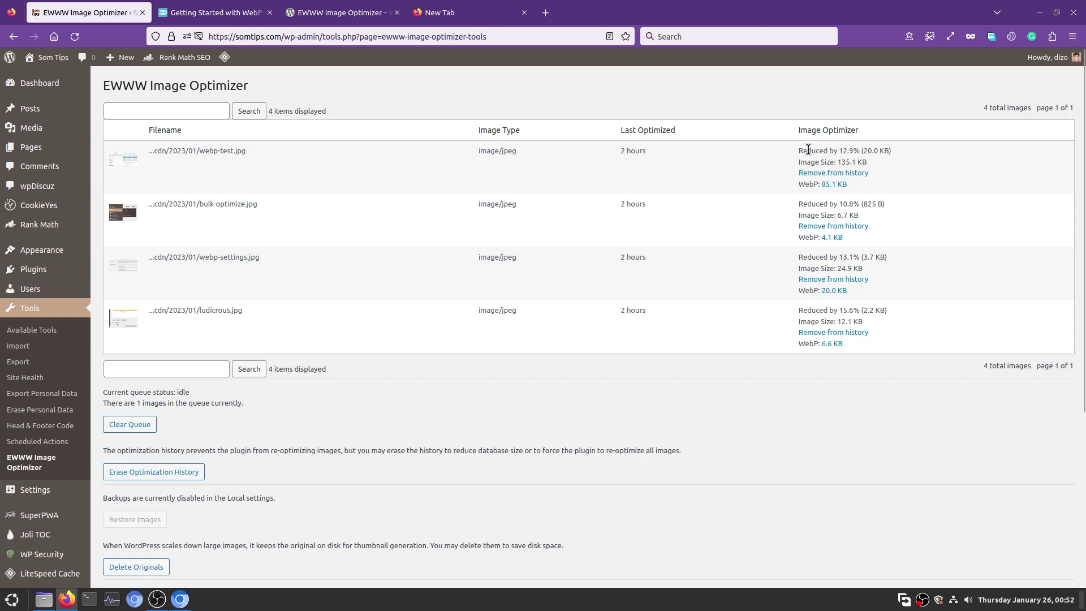
drag(806, 150, 898, 155)
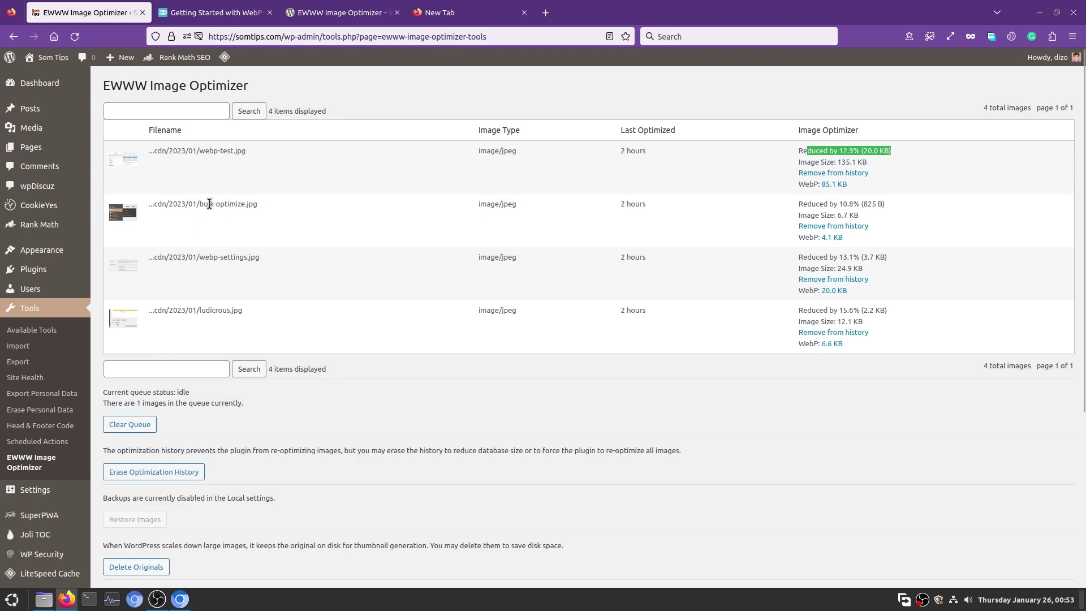
mouse_move(232, 62)
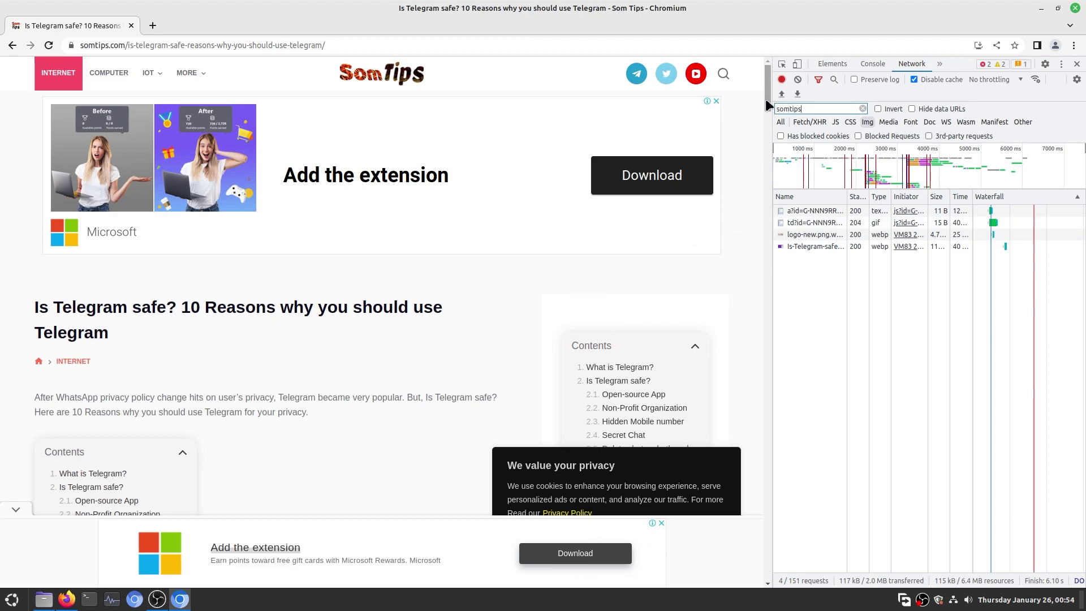
Scroll the Telegram article so 19-hideph, 4.1-secretchat, 5-deletechat and 4.2-selfdelete load as webp.
drag(765, 98, 762, 224)
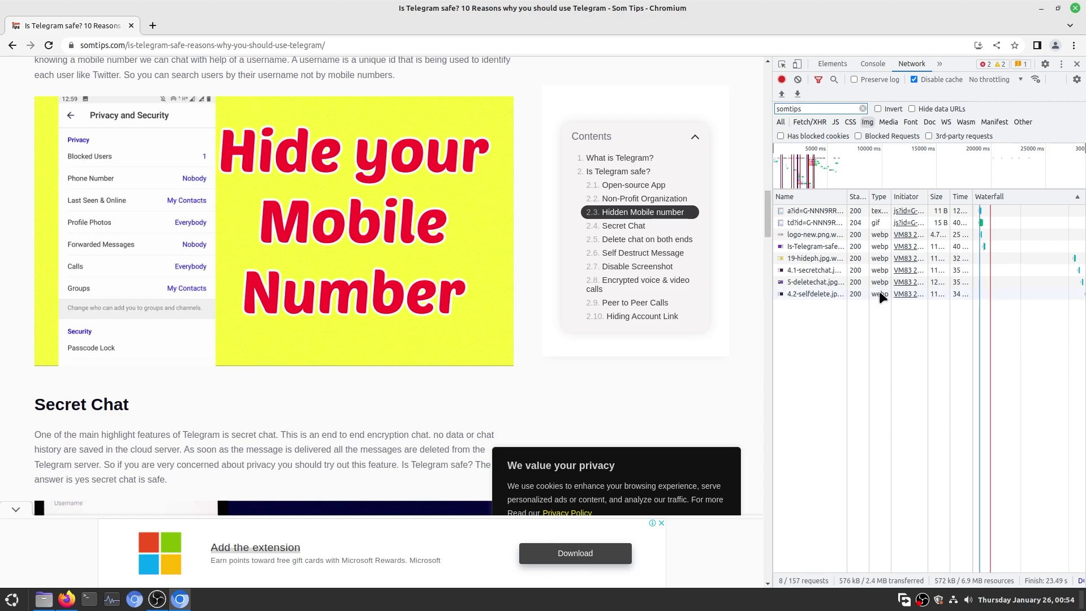
Open the 4.2-selfdelete.jpg.webp request headers and highlight cf-cache-status HIT and server cloudflare.
click(822, 295)
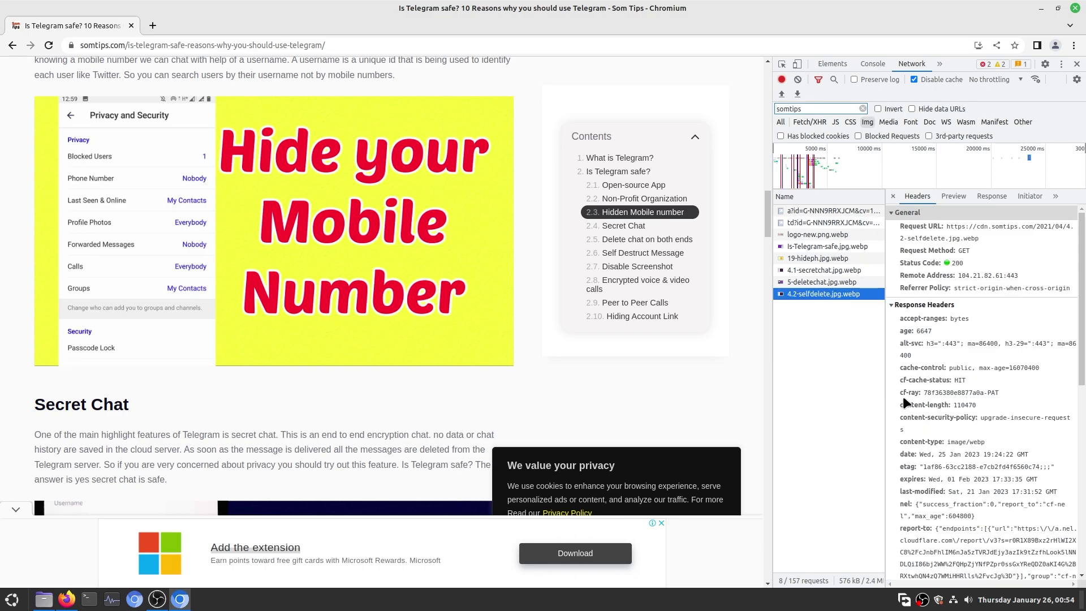
drag(774, 336, 364, 311)
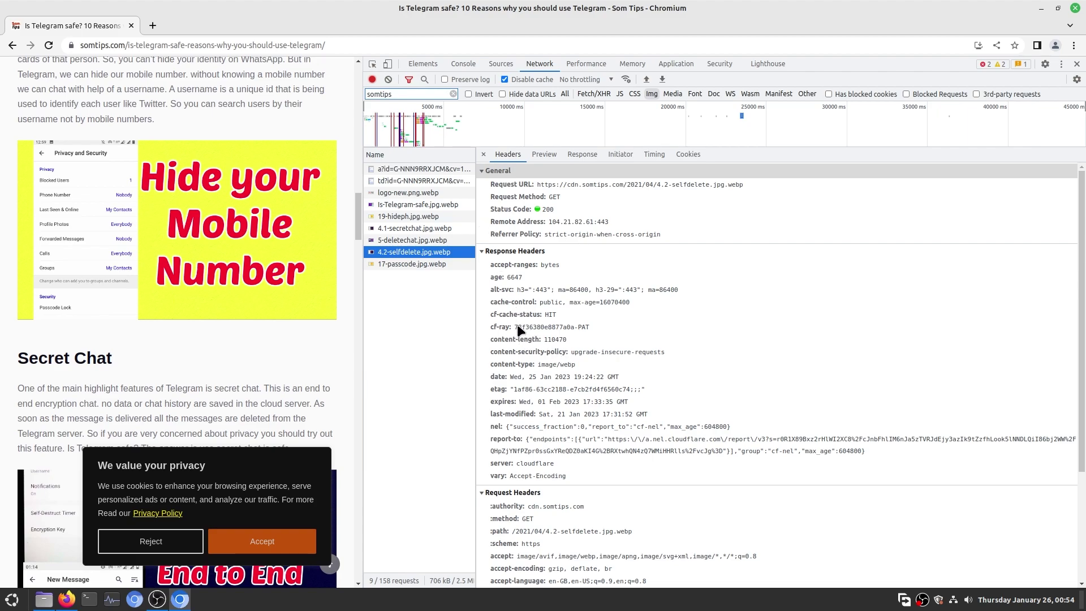
click(490, 315)
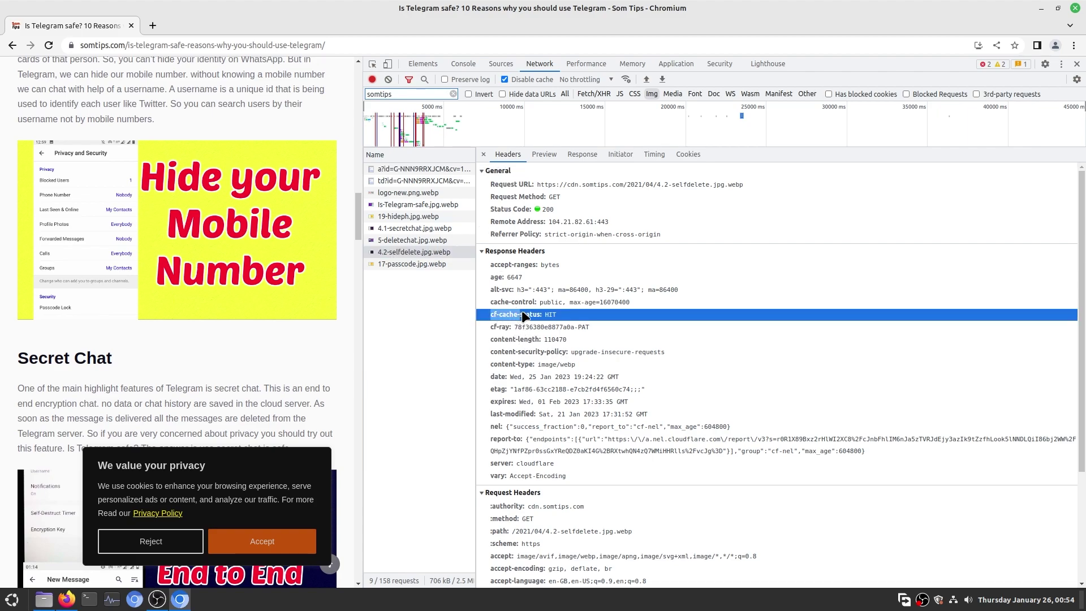
double_click(547, 315)
drag(476, 462, 496, 460)
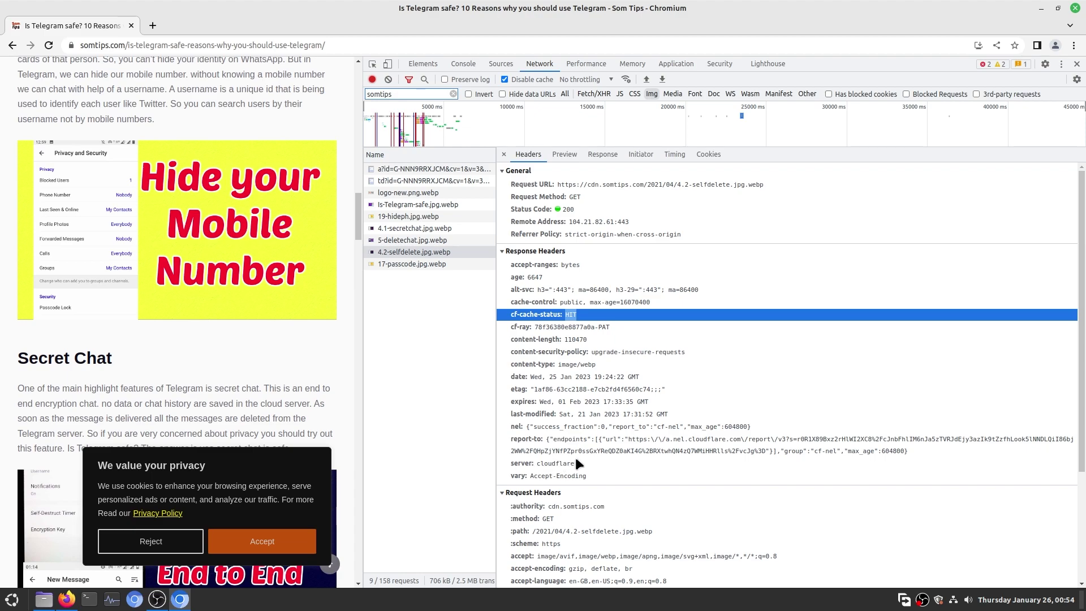
drag(575, 463, 526, 465)
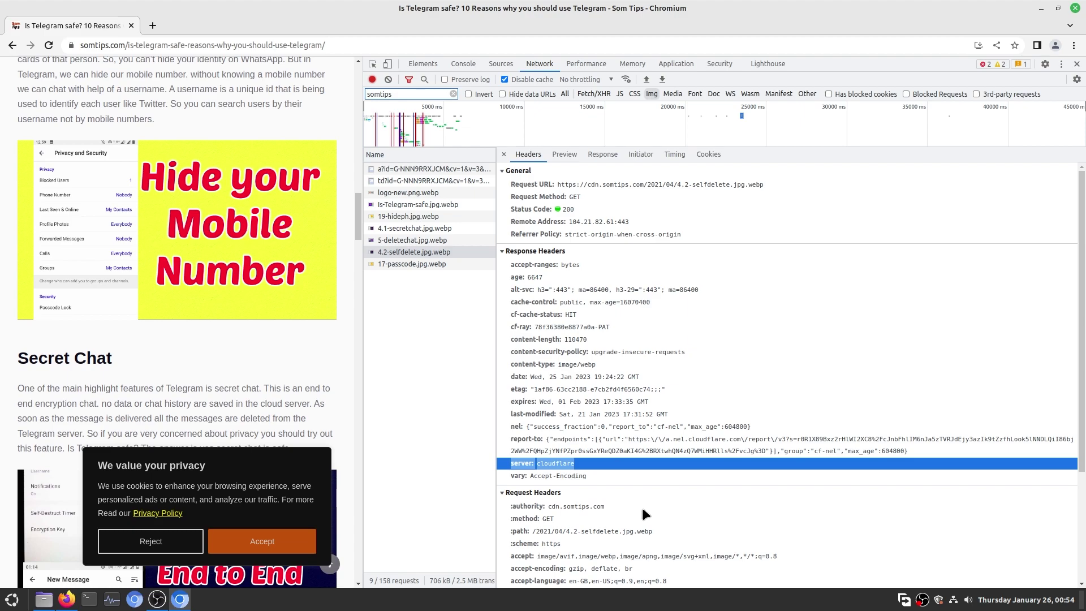
Highlight the :path header and the CDN Request URL of the webp image.
scroll(643, 509, down, 2)
click(653, 465)
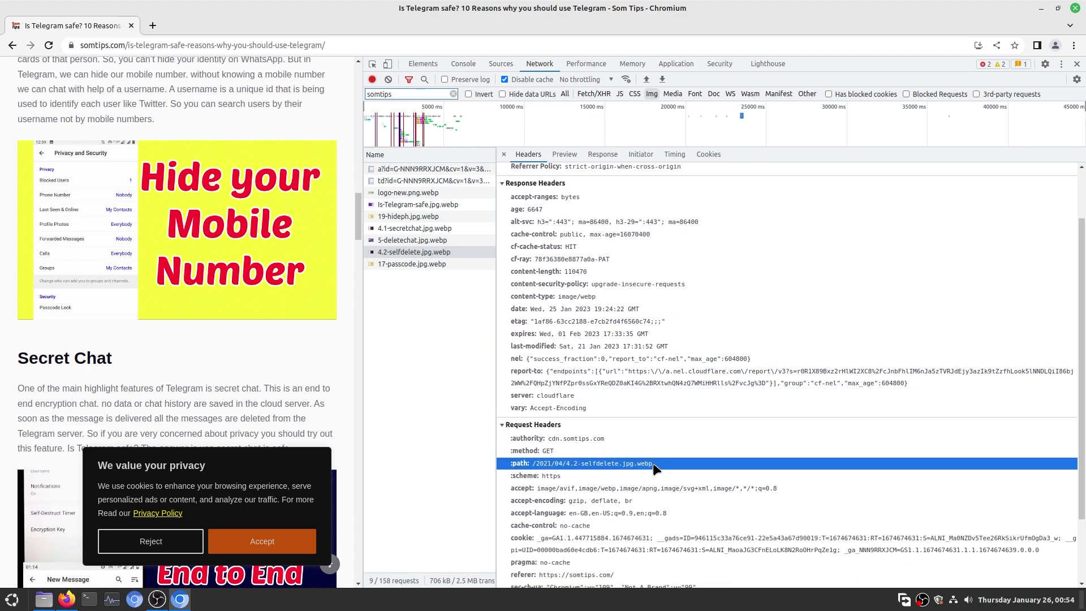
drag(654, 465, 617, 463)
scroll(617, 463, up, 2)
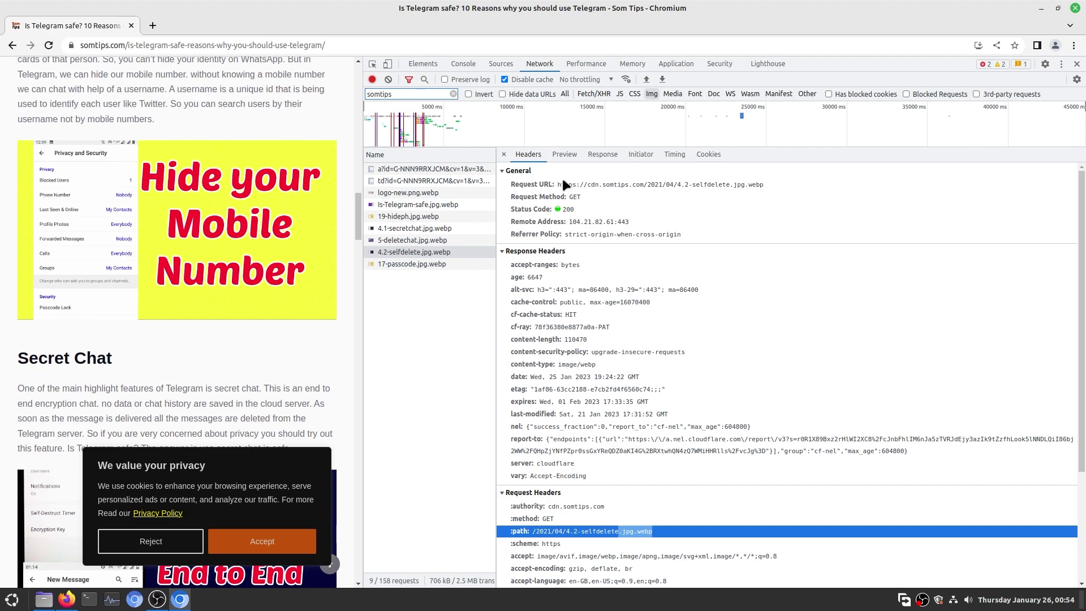
drag(562, 179, 748, 192)
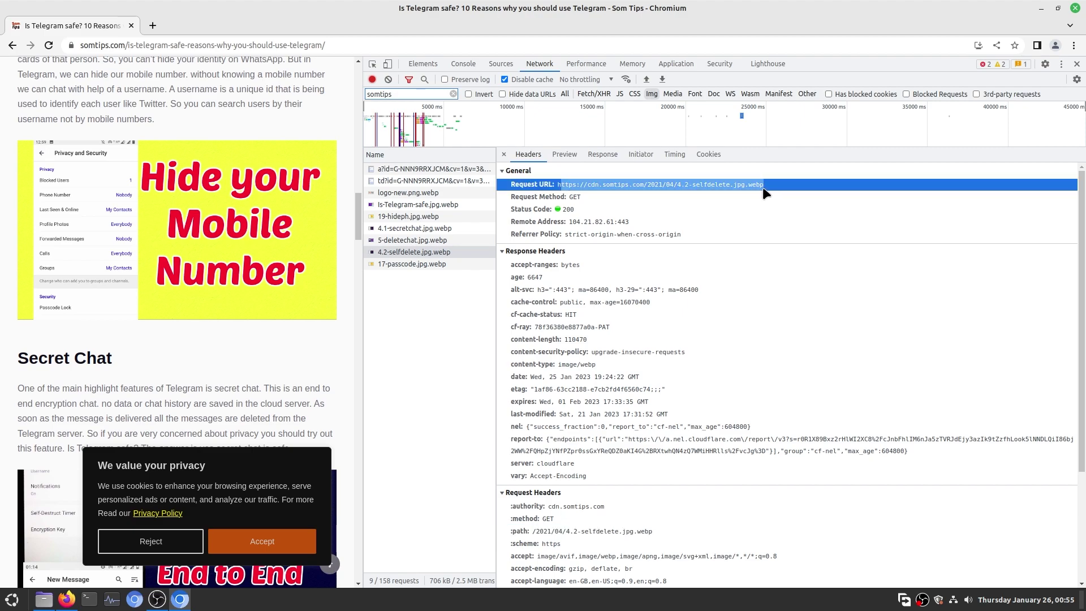
click(771, 191)
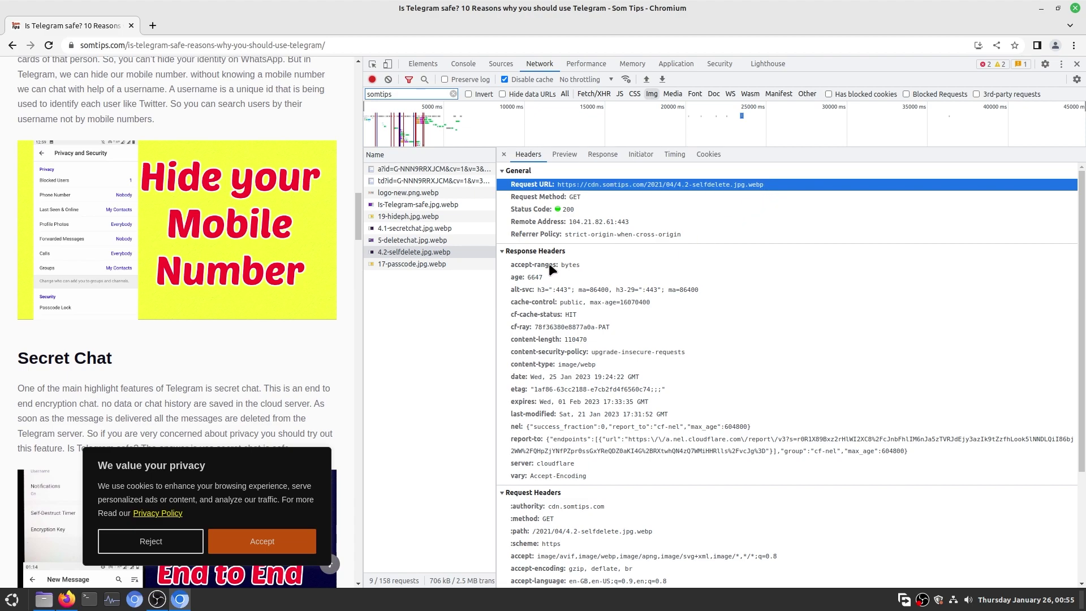
scroll(585, 309, down, 3)
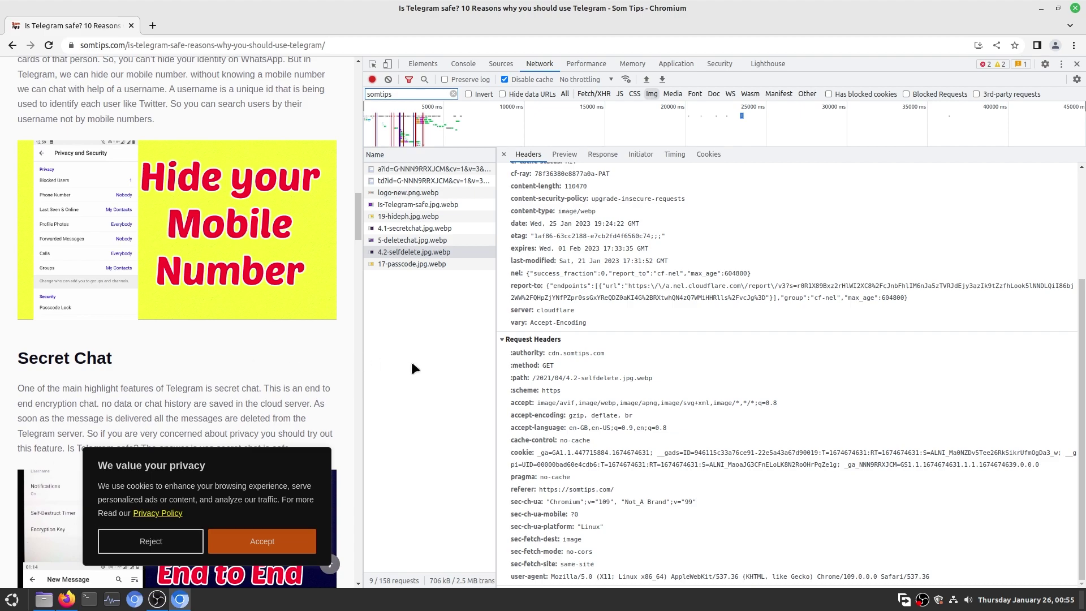
Scroll to load 15-callsemoji.jpg.webp, then drag the scrollbar back to the article's top.
scroll(361, 371, down, 9)
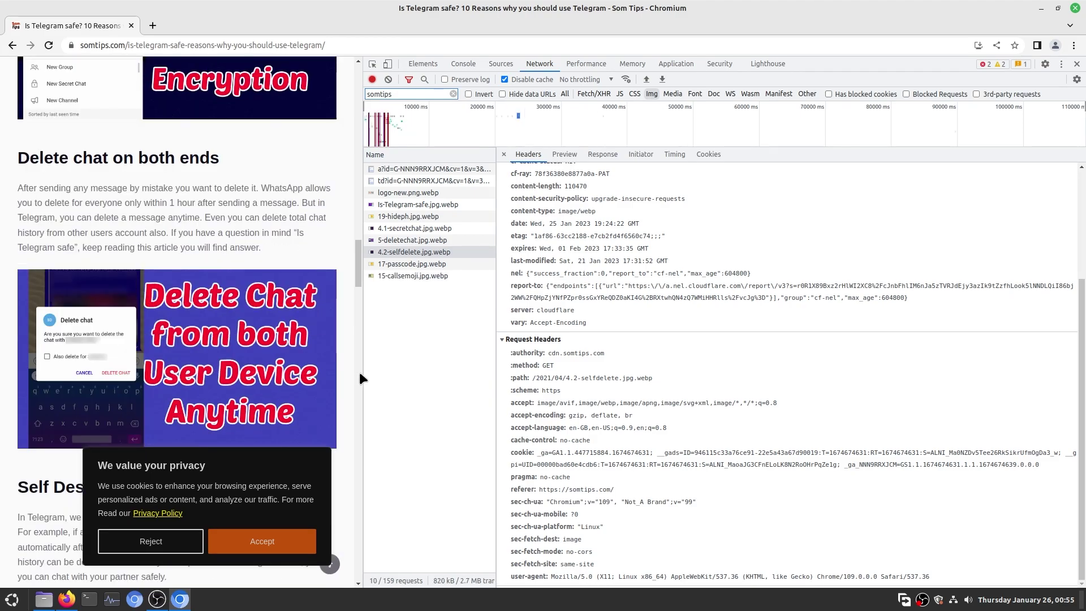
drag(357, 256, 358, 91)
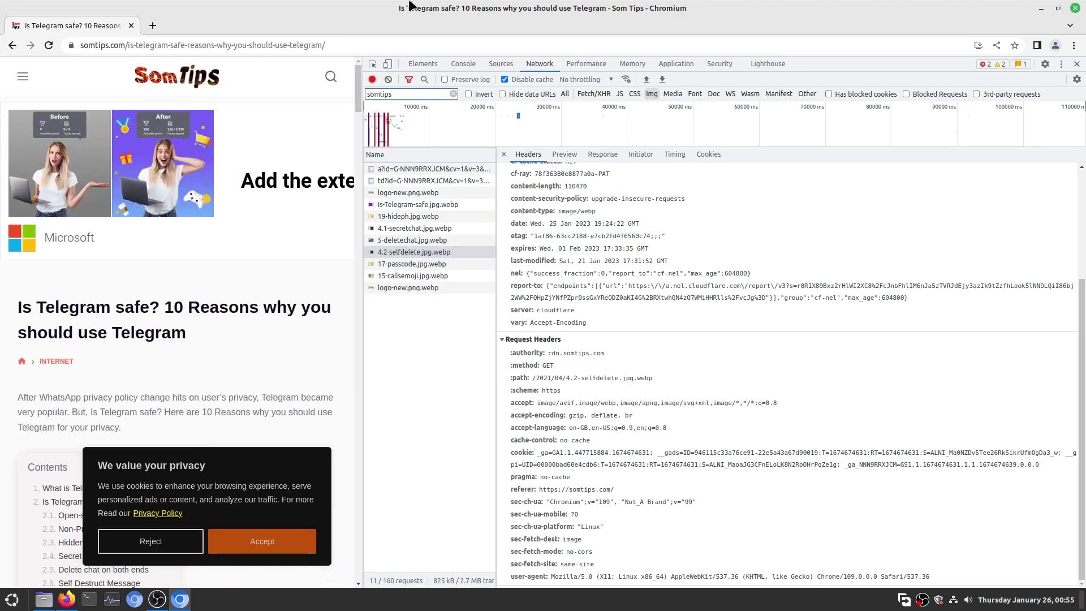